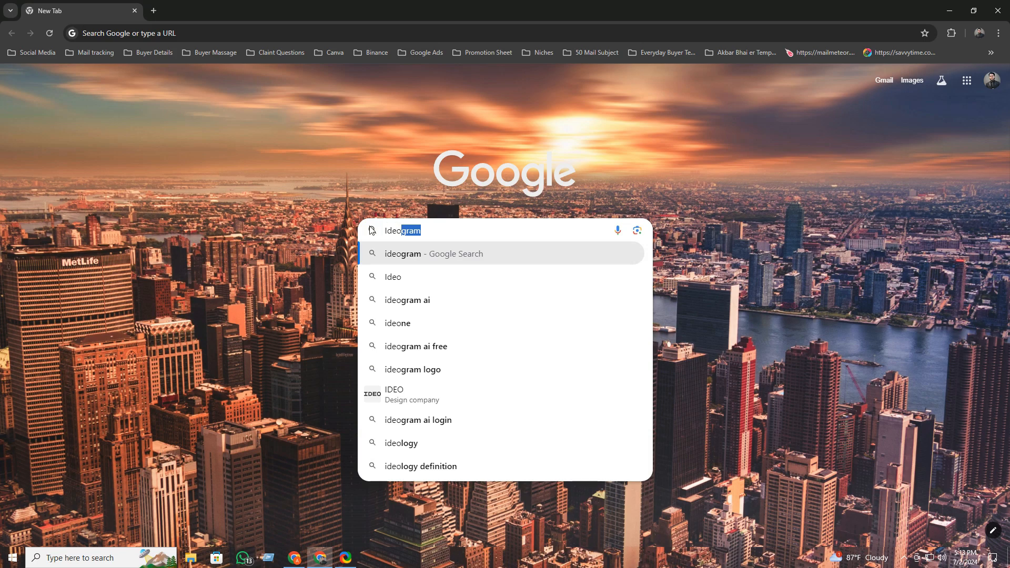
- Open the Ideogram website from a Google search for ideogram and sign in with the existing Google account
{"action": "key", "text": "Return"}
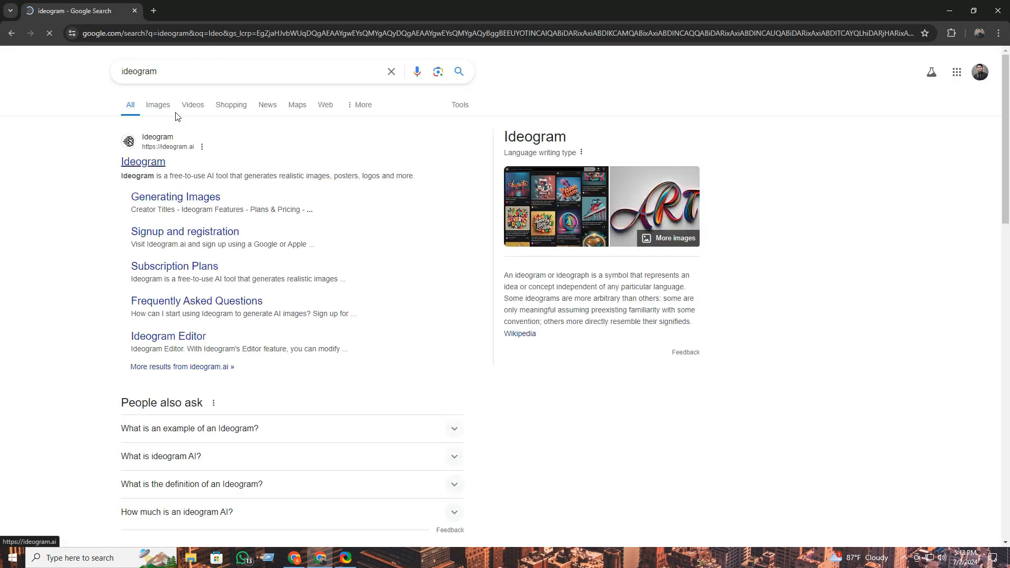
{"action": "left_click", "coordinate": [139, 164]}
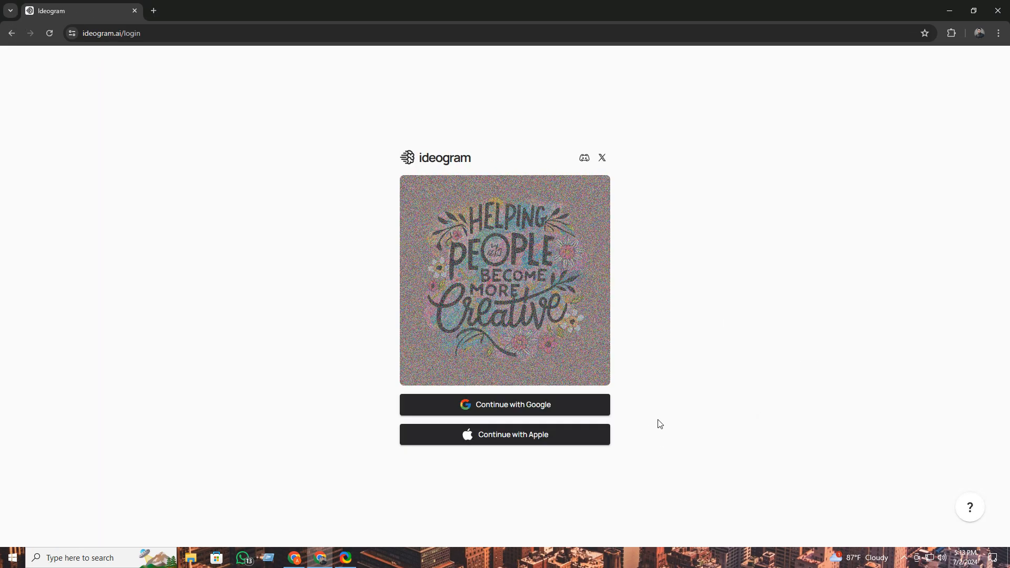
{"action": "left_click", "coordinate": [487, 410]}
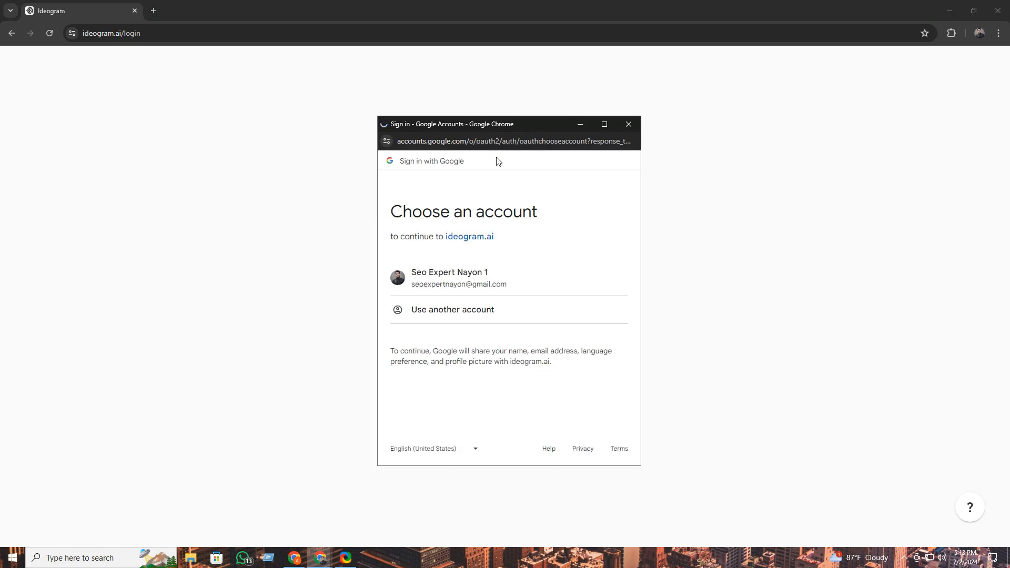
{"action": "left_click", "coordinate": [436, 281]}
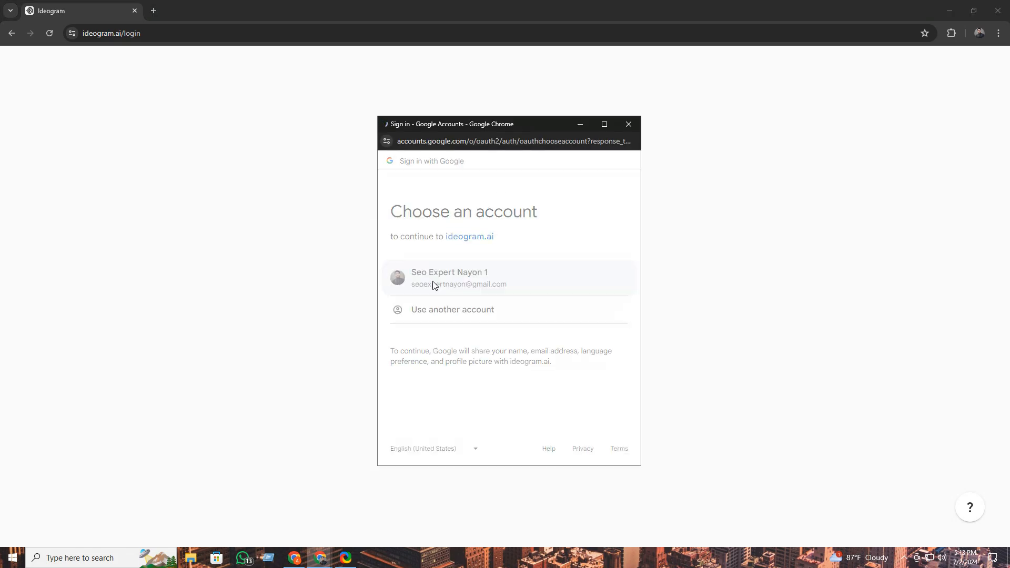
{"action": "left_click", "coordinate": [554, 348]}
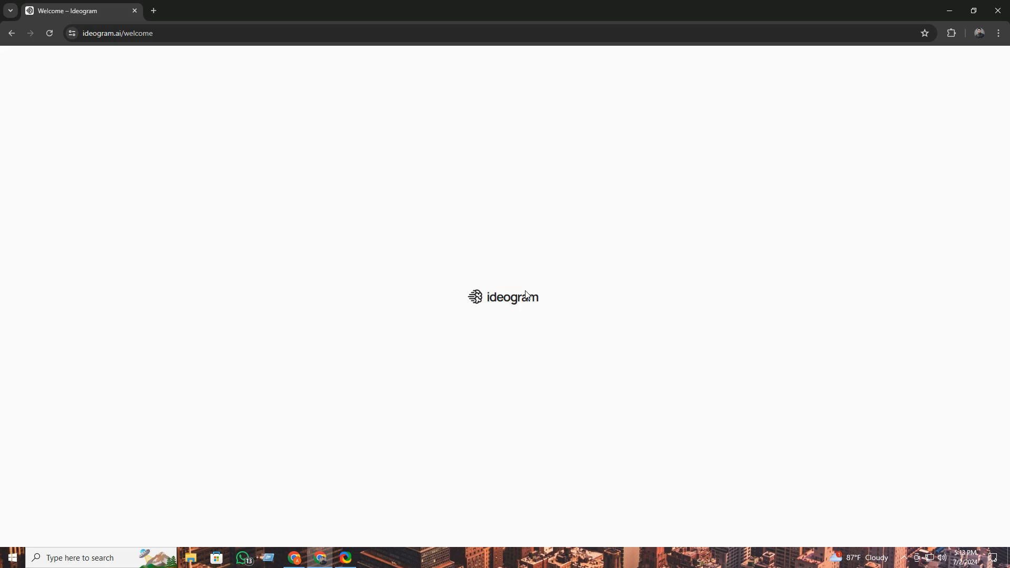
{"action": "left_click", "coordinate": [533, 428]}
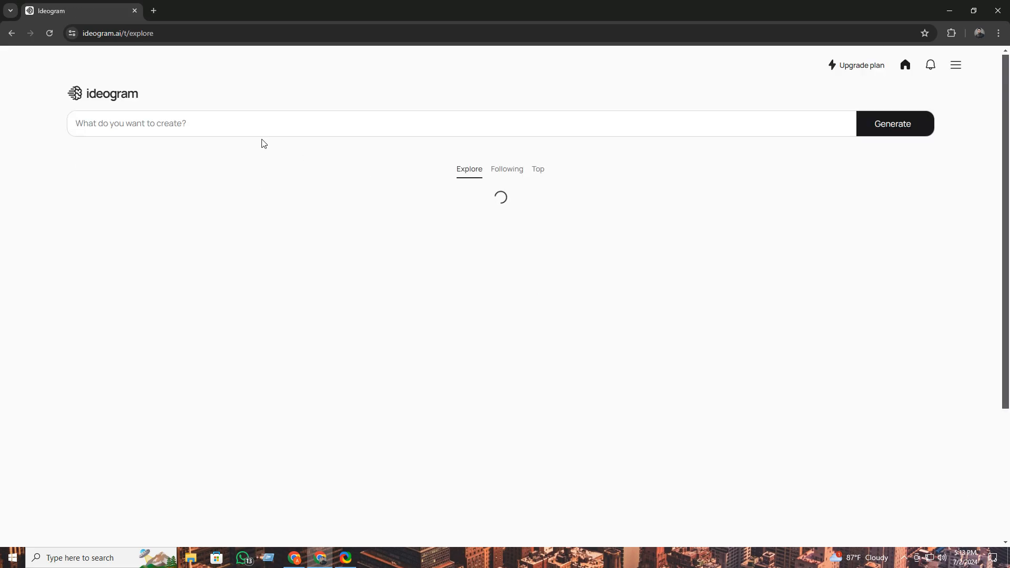
- Enter the prompt "21 year old indian boy with fair skin wearing spectacles and narrow body posing for a linkedin picture in formals red light in background"
{"action": "left_click", "coordinate": [197, 122]}
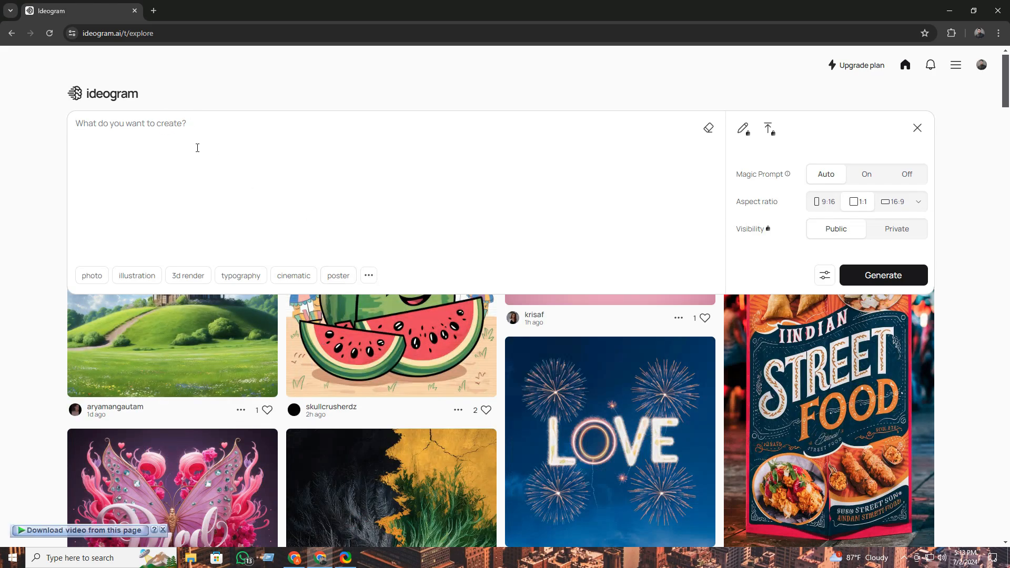
{"action": "key", "text": "Escape"}
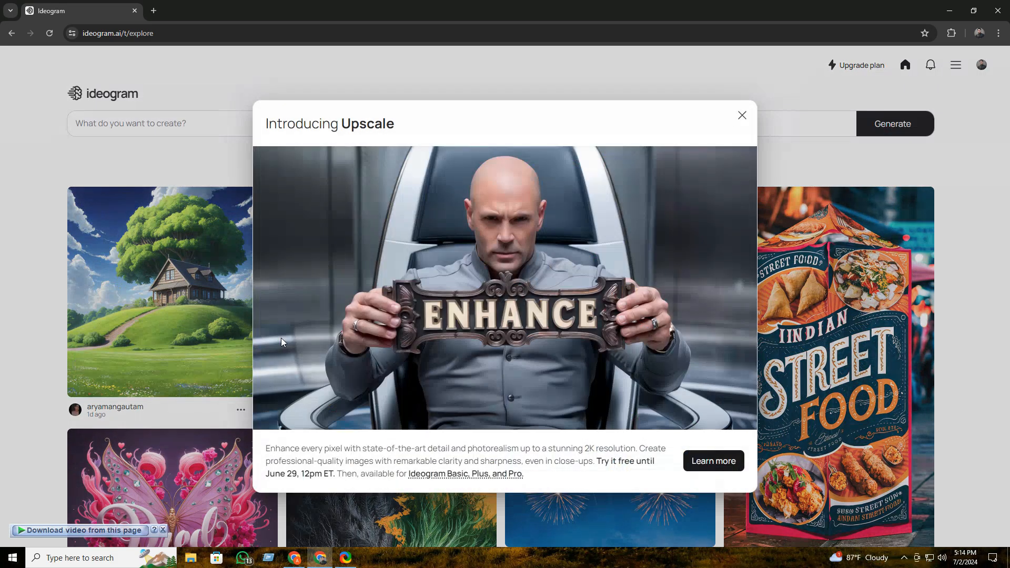
{"action": "left_click", "coordinate": [743, 114]}
{"action": "left_click", "coordinate": [365, 124]}
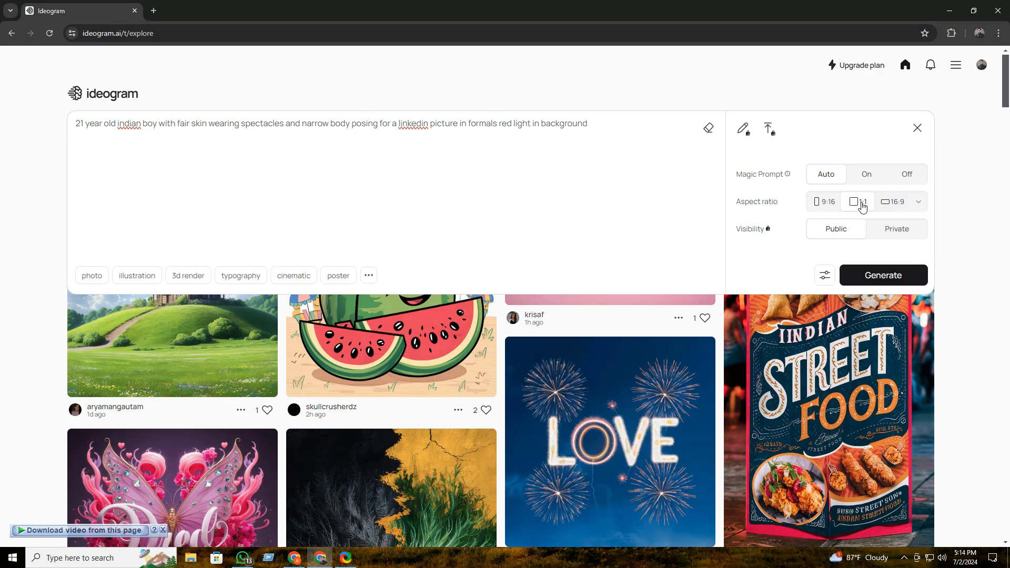
- Set the generation model to 0.2 and generate the portrait images
{"action": "left_click", "coordinate": [825, 279]}
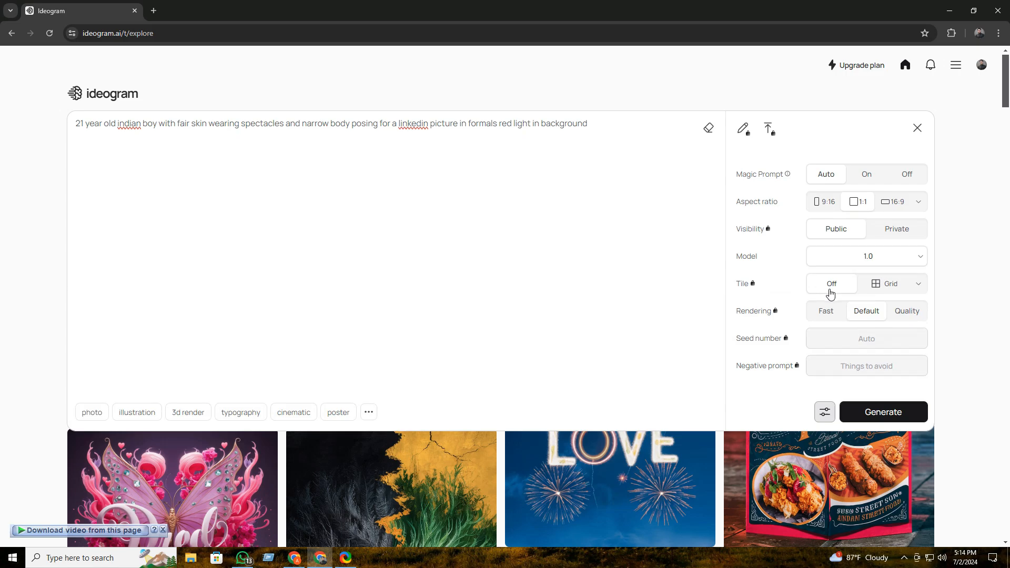
{"action": "left_click", "coordinate": [861, 259]}
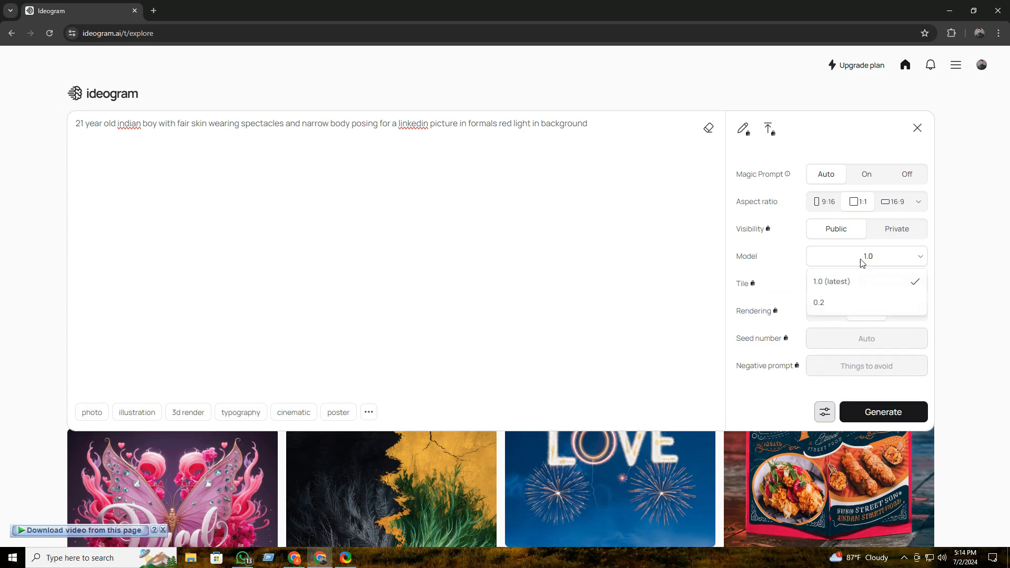
{"action": "left_click", "coordinate": [821, 306]}
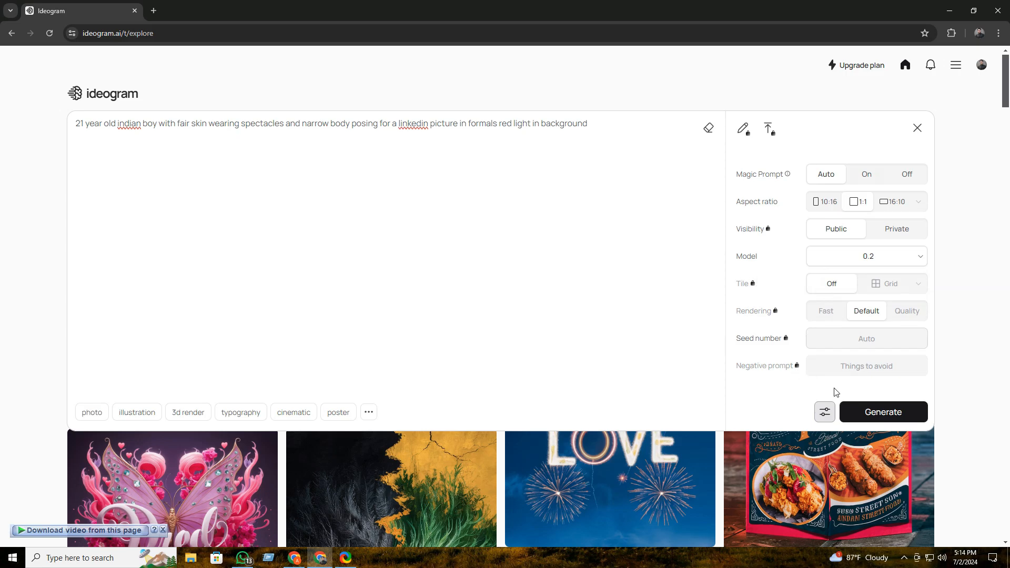
{"action": "left_click", "coordinate": [881, 412]}
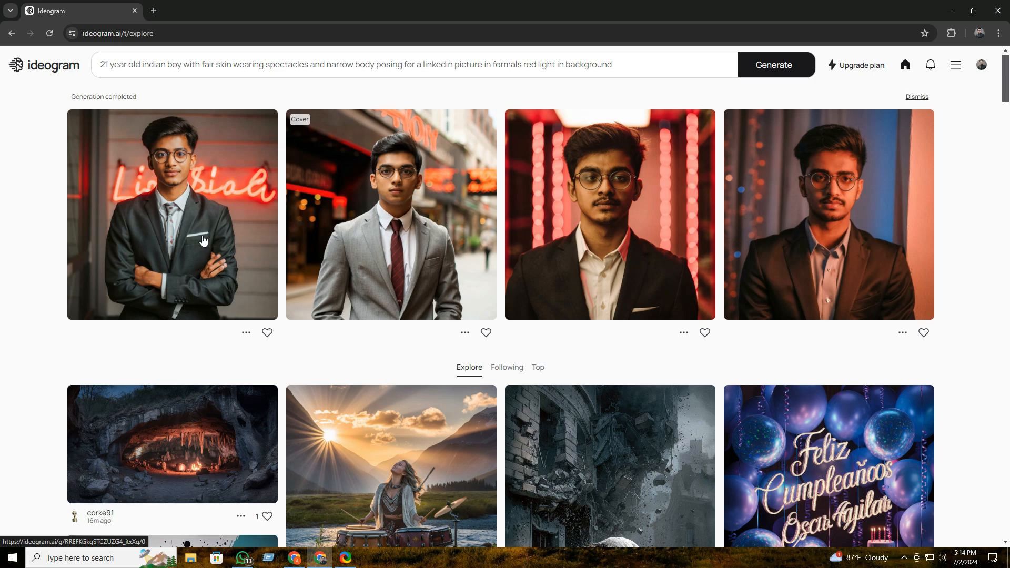
- Download the first generated portrait, with the red neon sign behind the boy, as a JPEG at 70% quality
{"action": "left_click", "coordinate": [154, 198]}
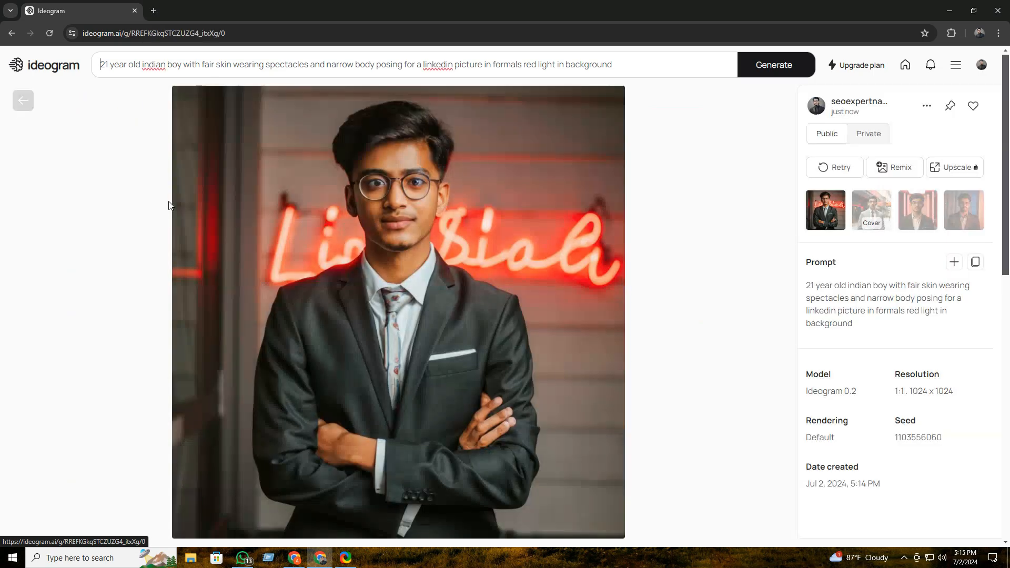
{"action": "left_click", "coordinate": [9, 33]}
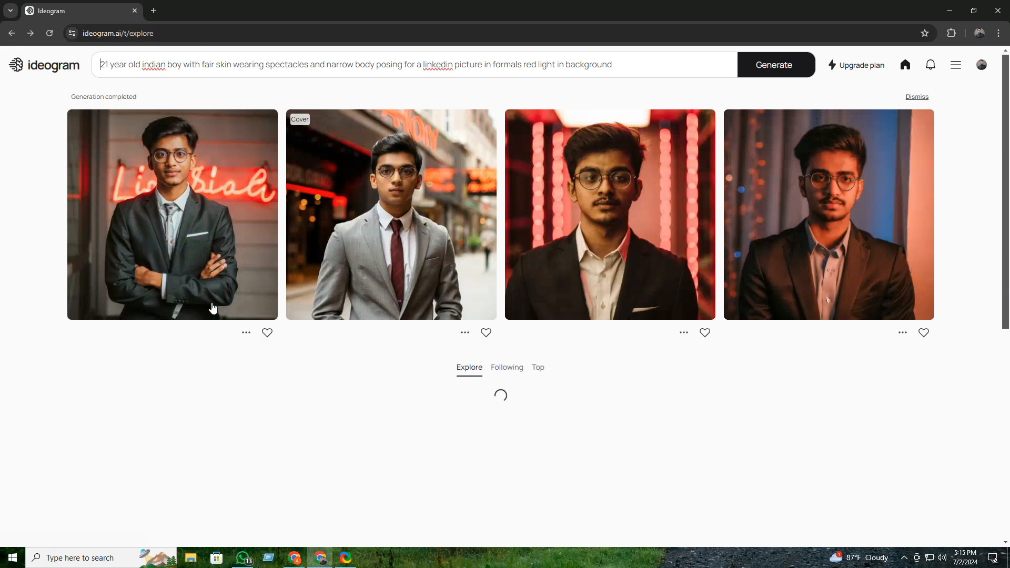
{"action": "left_click", "coordinate": [244, 335]}
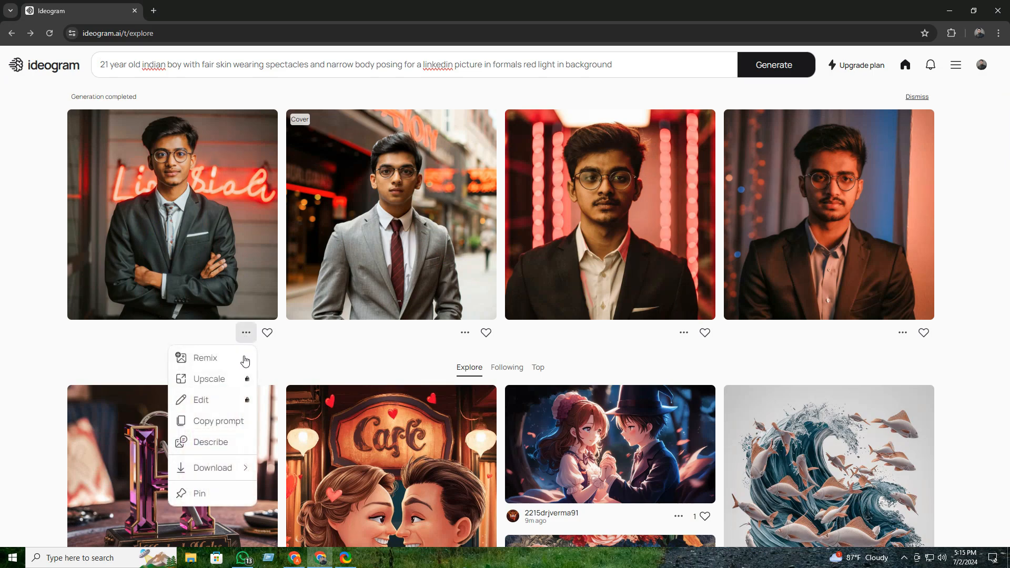
{"action": "mouse_move", "coordinate": [203, 471]}
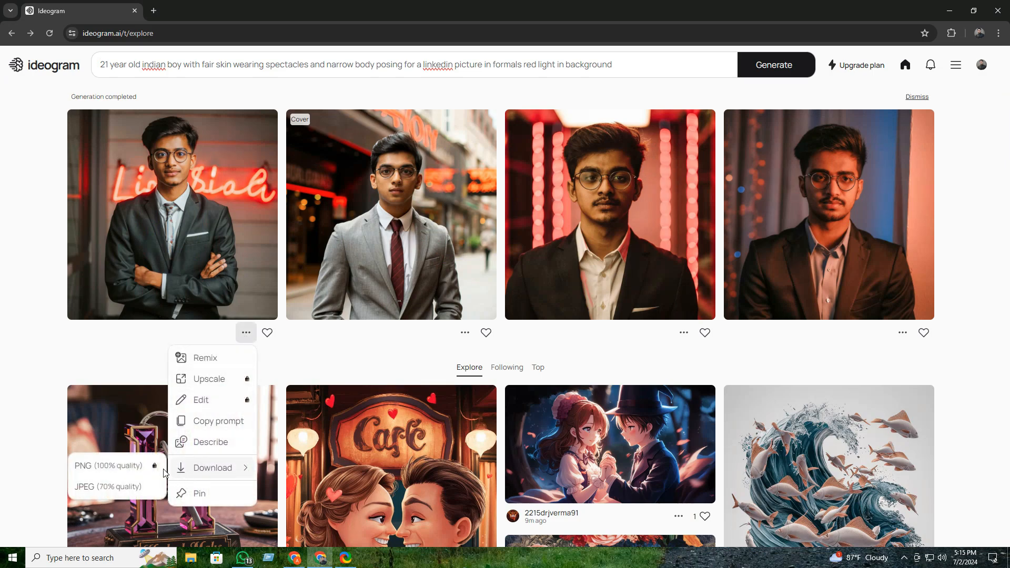
{"action": "left_click", "coordinate": [97, 491]}
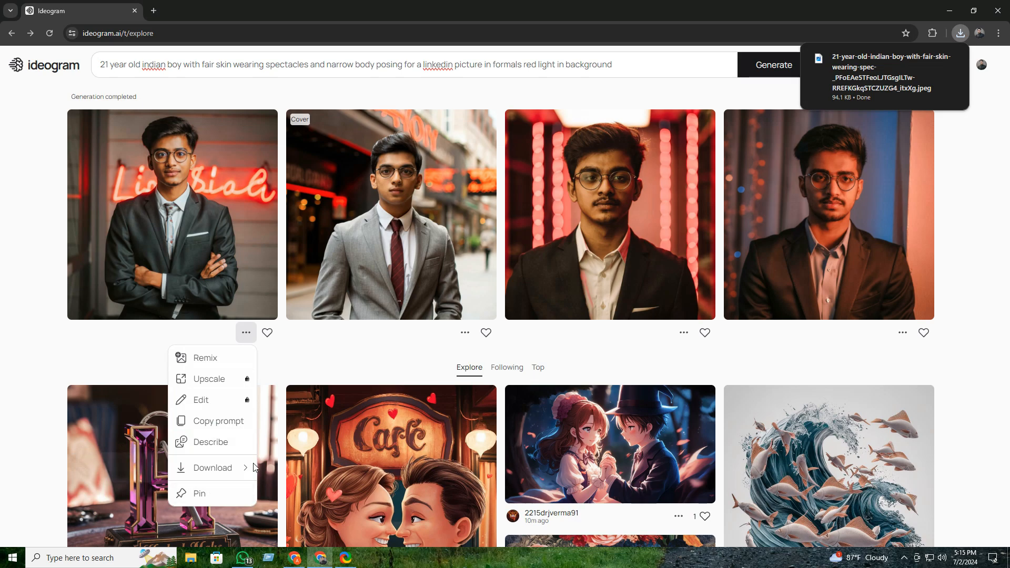
{"action": "mouse_move", "coordinate": [243, 473]}
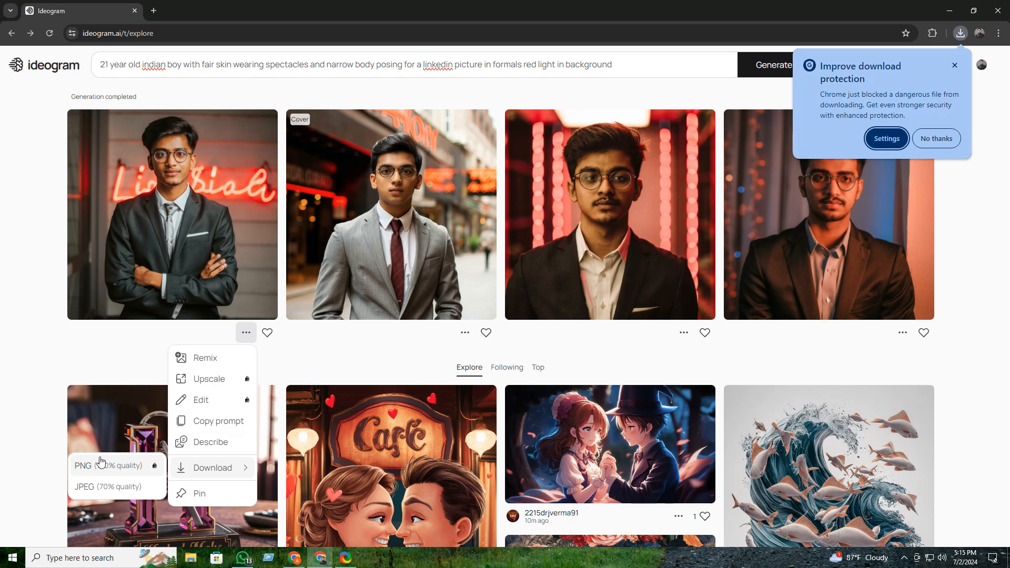
{"action": "left_click", "coordinate": [955, 140]}
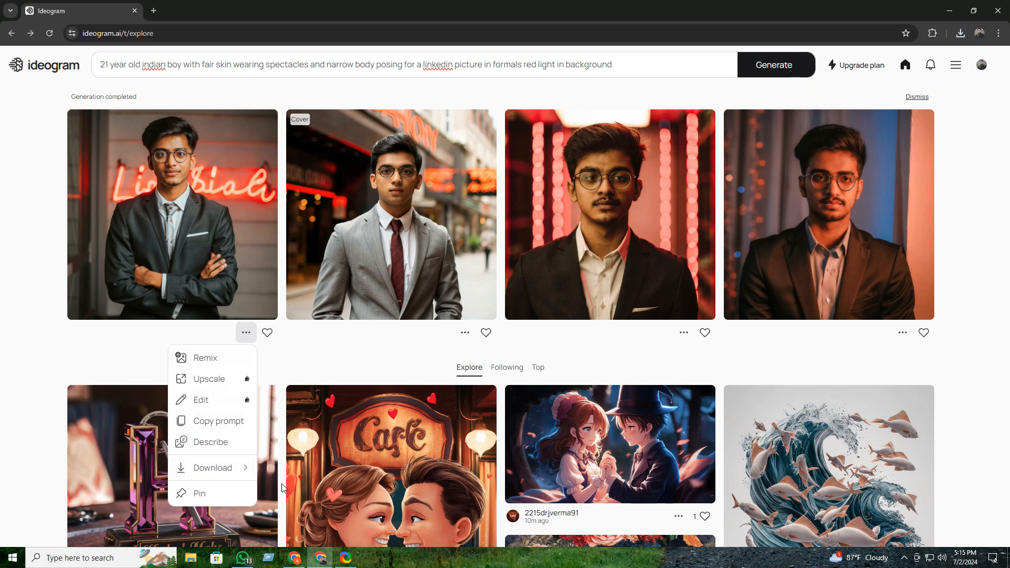
- Switch to the other Chrome window, search Google for remaker ai and open the Remaker homepage in a fresh tab
{"action": "left_click", "coordinate": [272, 522]}
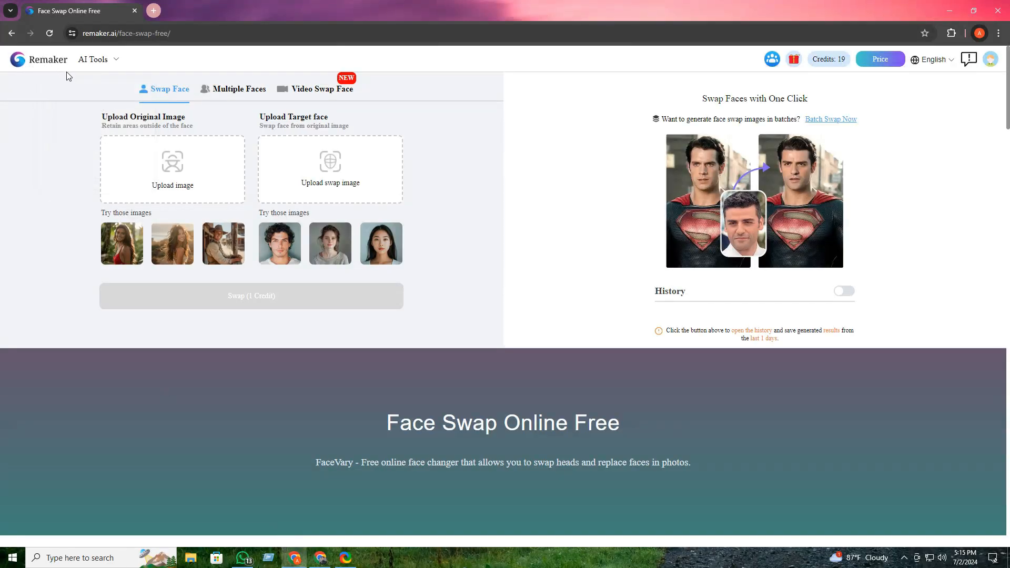
{"action": "mouse_move", "coordinate": [126, 73]}
{"action": "left_click", "coordinate": [13, 34]}
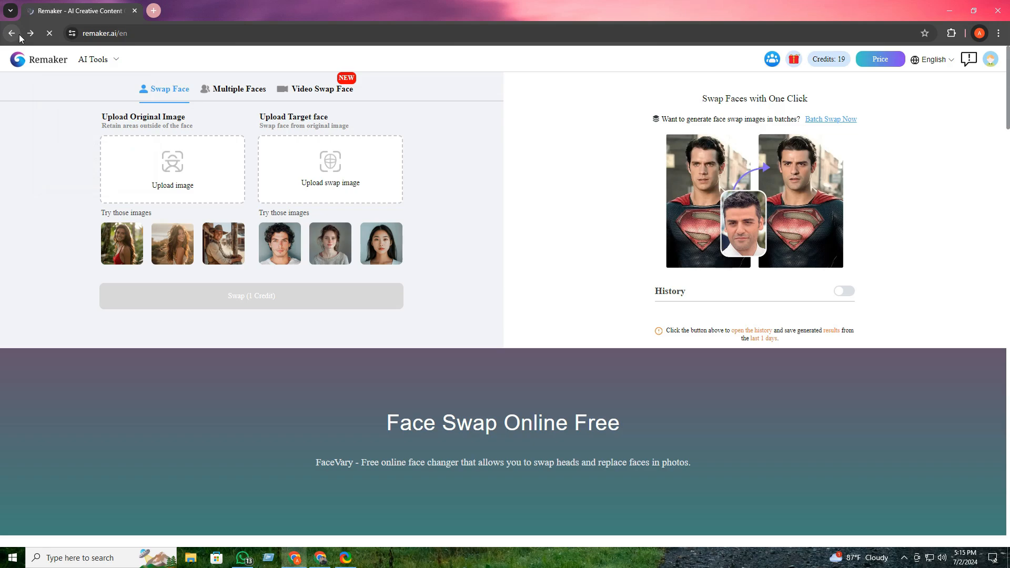
{"action": "left_click", "coordinate": [153, 11]}
{"action": "left_click", "coordinate": [135, 11]}
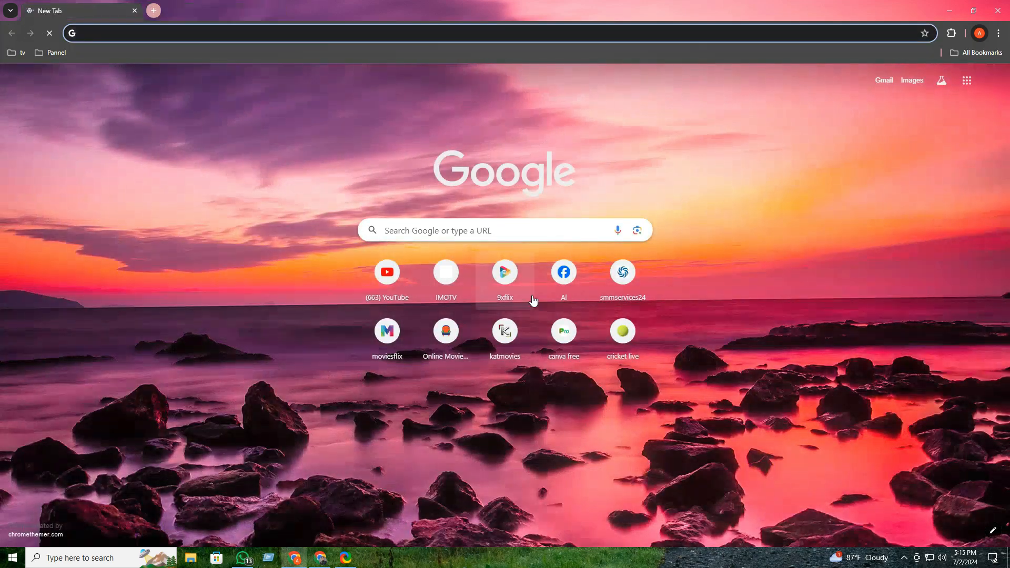
{"action": "left_click", "coordinate": [507, 231]}
{"action": "left_click", "coordinate": [418, 299]}
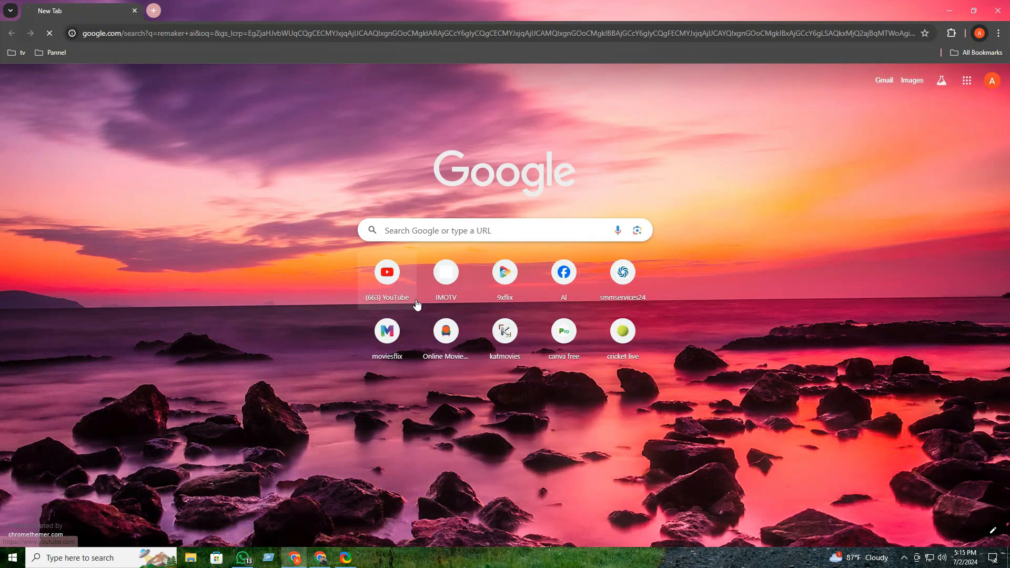
{"action": "left_click", "coordinate": [180, 225]}
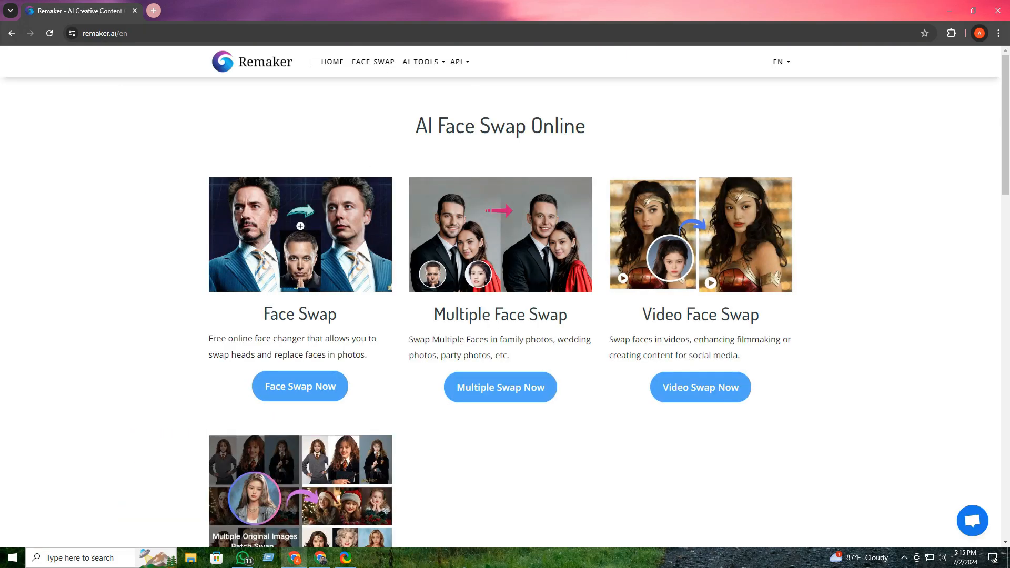
{"action": "key", "text": "Print"}
{"action": "left_click_drag", "start_coordinate": [218, 338], "coordinate": [371, 412]}
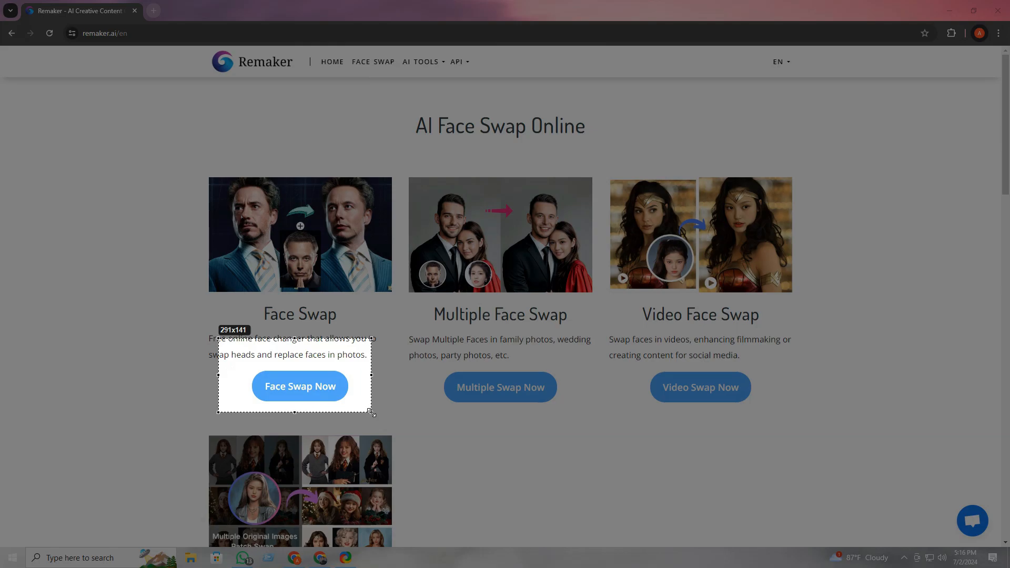
{"action": "left_click", "coordinate": [347, 416]}
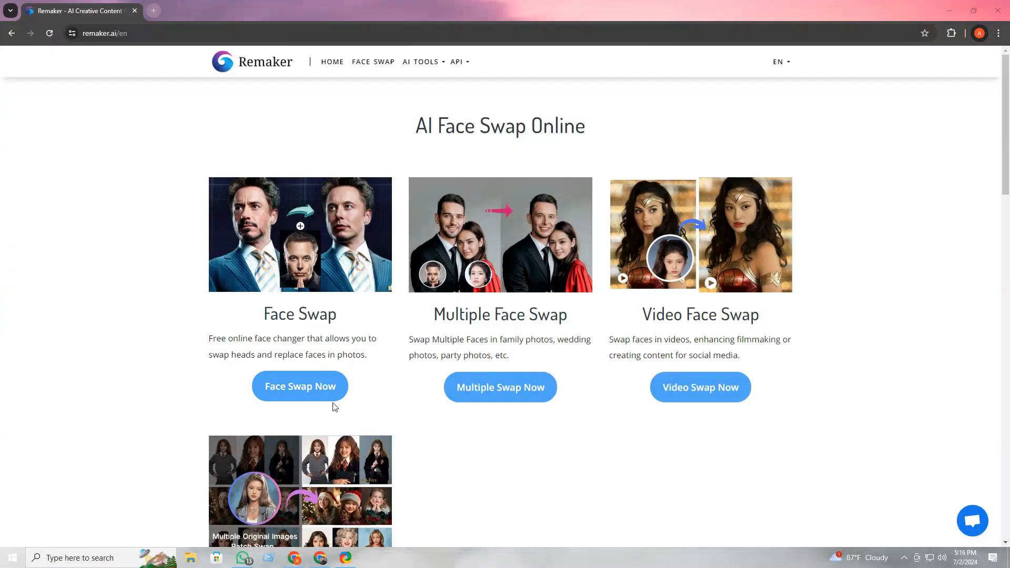
- Open Remaker's Face Swap tool for replacing a single face in a photo
{"action": "left_click", "coordinate": [282, 387]}
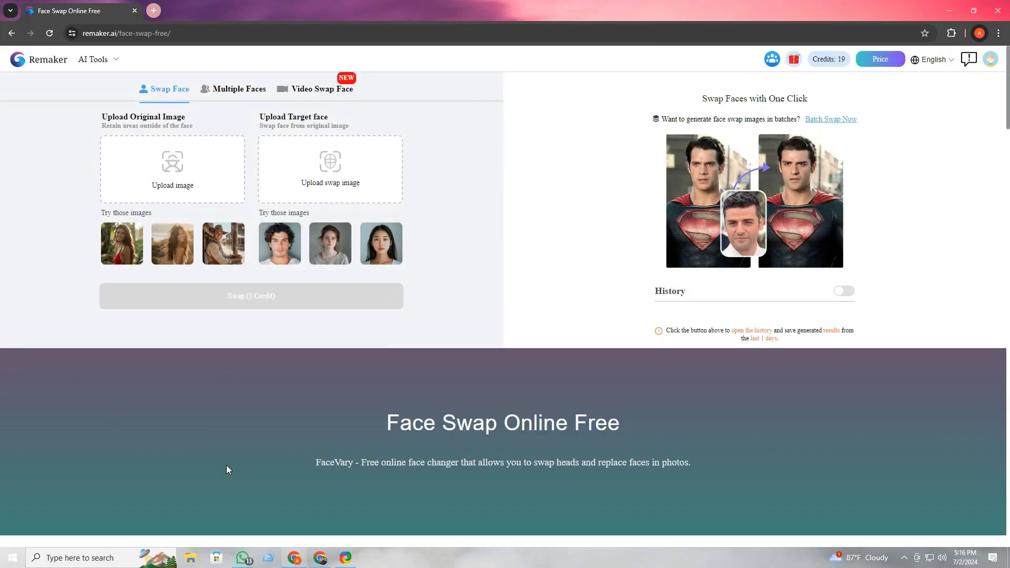
{"action": "key", "text": "Print"}
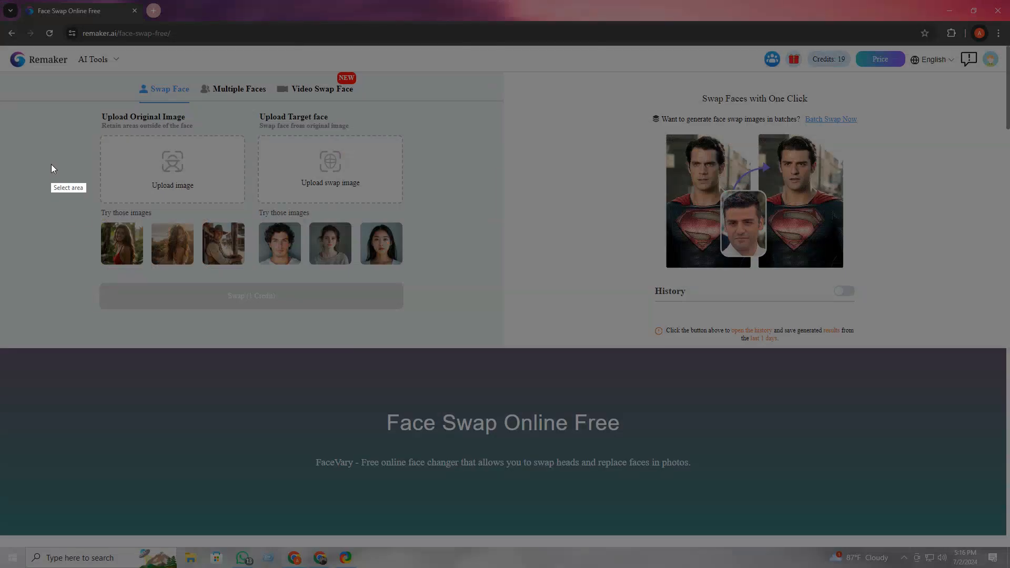
{"action": "mouse_move", "coordinate": [84, 106]}
{"action": "left_mouse_down"}
{"action": "mouse_move", "coordinate": [124, 125]}
{"action": "mouse_move", "coordinate": [206, 129]}
{"action": "left_mouse_up"}
{"action": "mouse_move", "coordinate": [253, 105]}
{"action": "left_mouse_down"}
{"action": "mouse_move", "coordinate": [296, 129]}
{"action": "mouse_move", "coordinate": [346, 130]}
{"action": "left_mouse_up"}
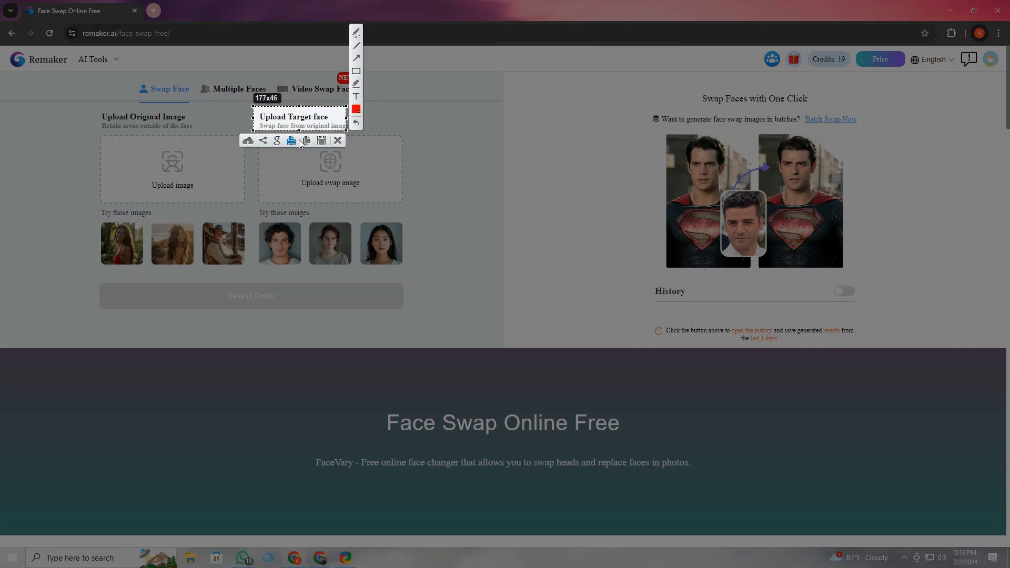
{"action": "left_click", "coordinate": [336, 140]}
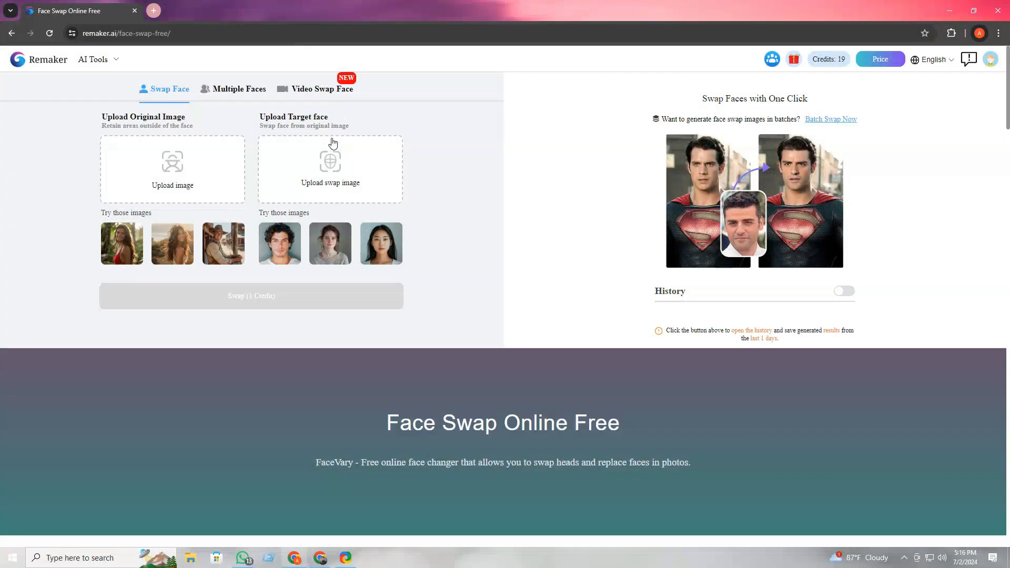
- Upload the downloaded 21-year-old-indian-boy JPEG from the Downloads folder as the original image
{"action": "left_click", "coordinate": [171, 185]}
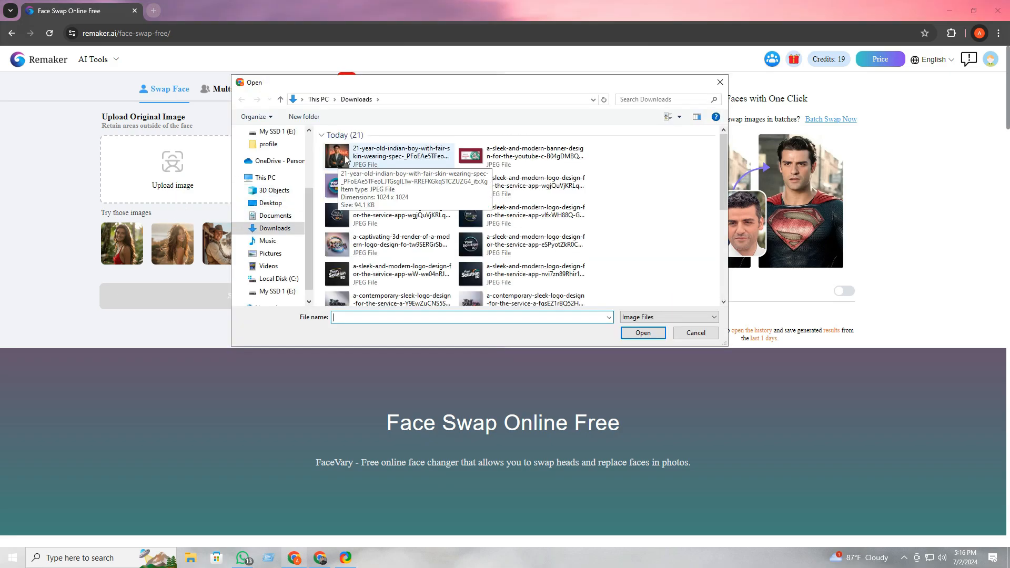
{"action": "left_click", "coordinate": [341, 160]}
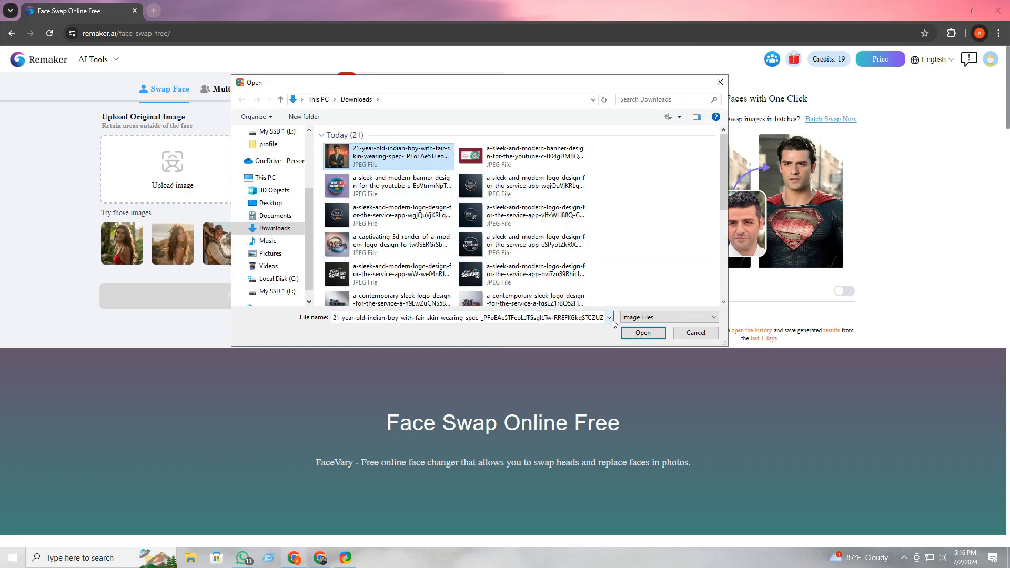
{"action": "left_click", "coordinate": [641, 332]}
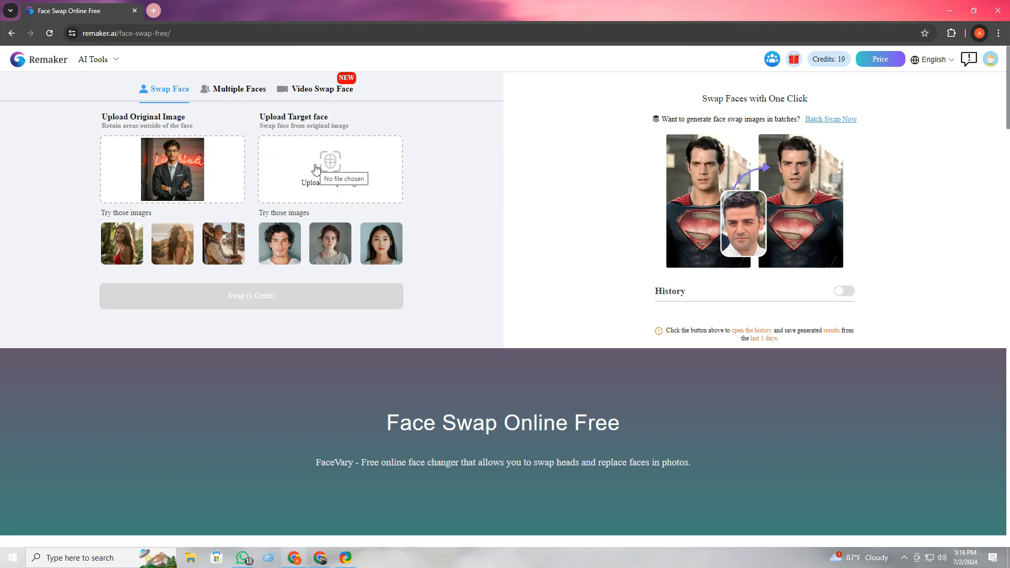
- Upload IMG_20240413_232336_441 from the Cover & Profile\profile folder on drive E: as the target face and run the swap
{"action": "left_click", "coordinate": [341, 176]}
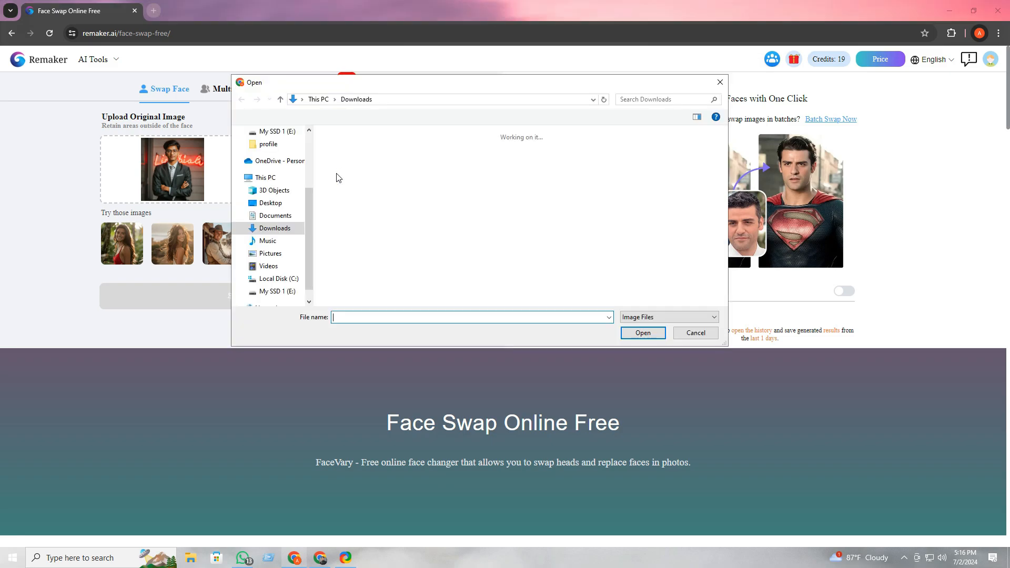
{"action": "left_click", "coordinate": [277, 291]}
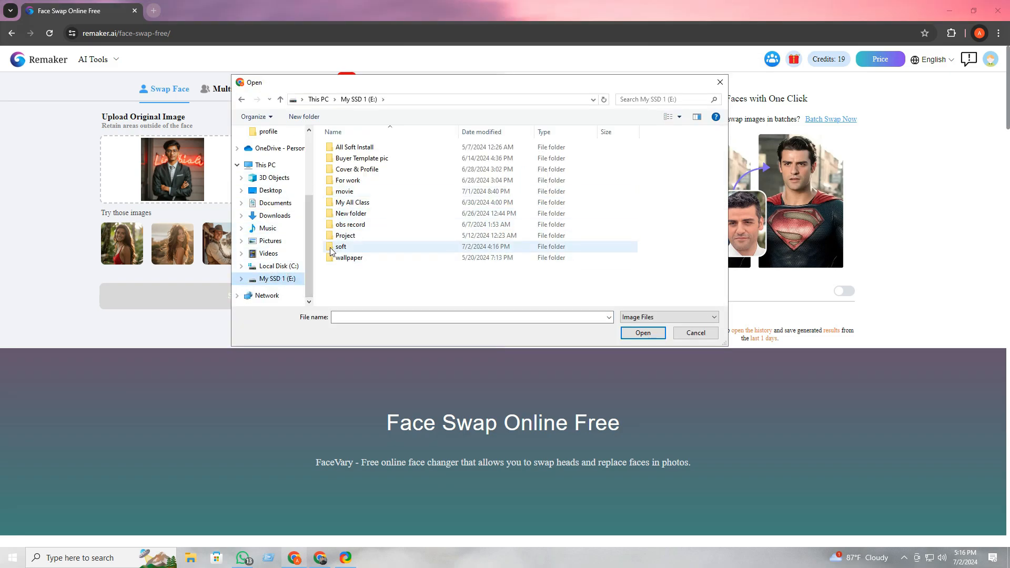
{"action": "double_click", "coordinate": [347, 169]}
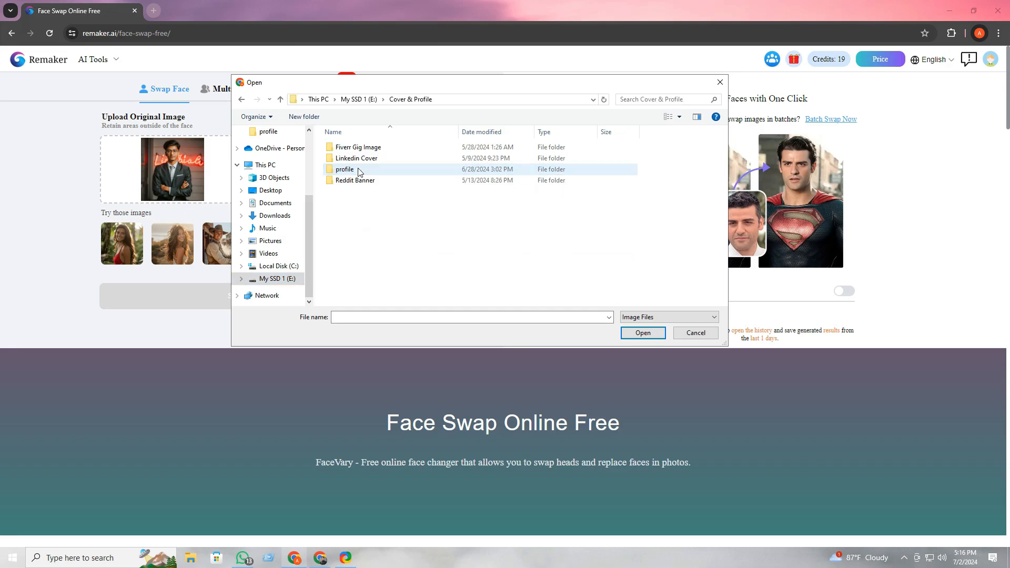
{"action": "left_click", "coordinate": [342, 170]}
{"action": "double_click", "coordinate": [342, 170]}
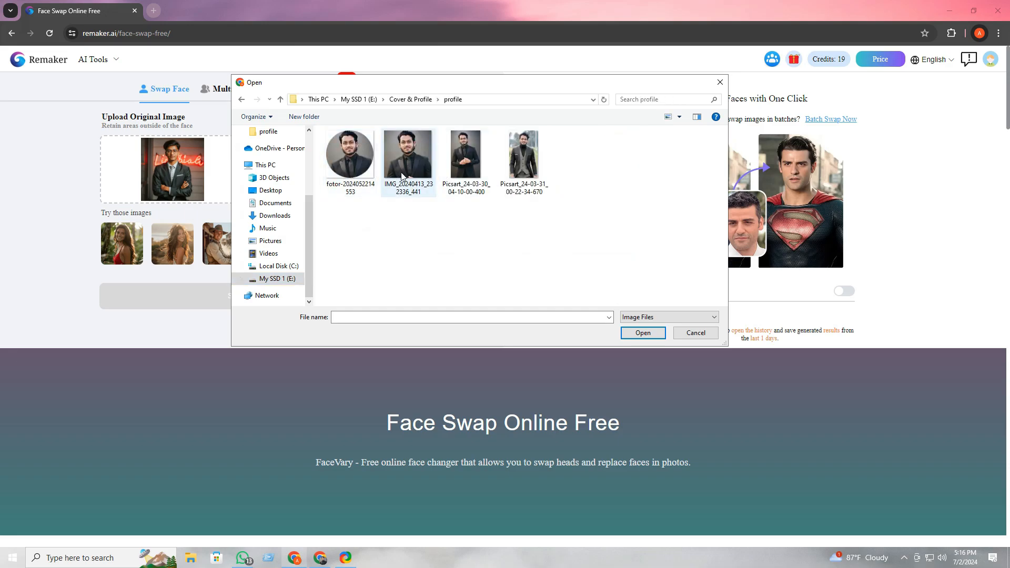
{"action": "left_click", "coordinate": [400, 176]}
{"action": "left_click", "coordinate": [642, 333]}
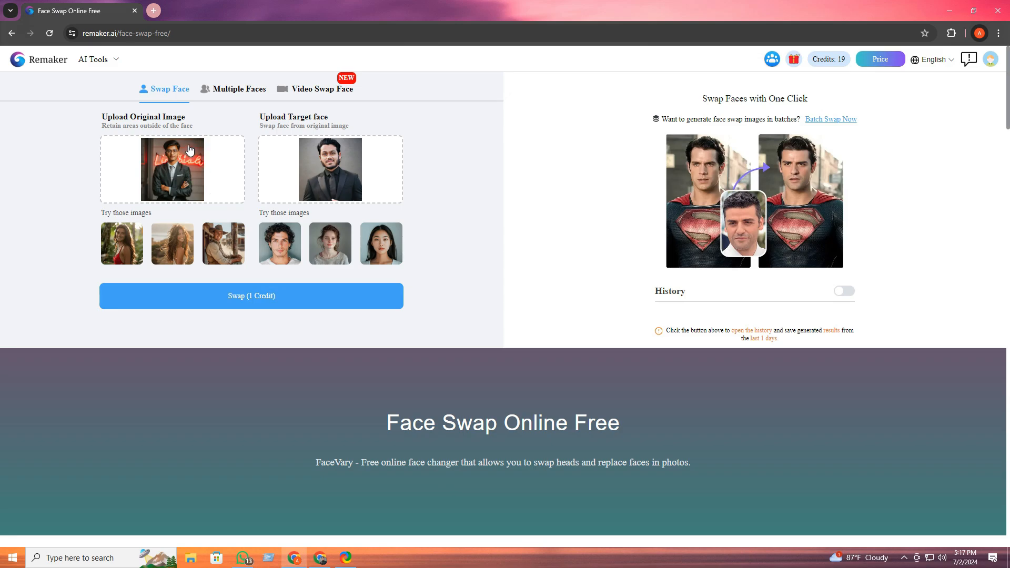
{"action": "left_click", "coordinate": [228, 303]}
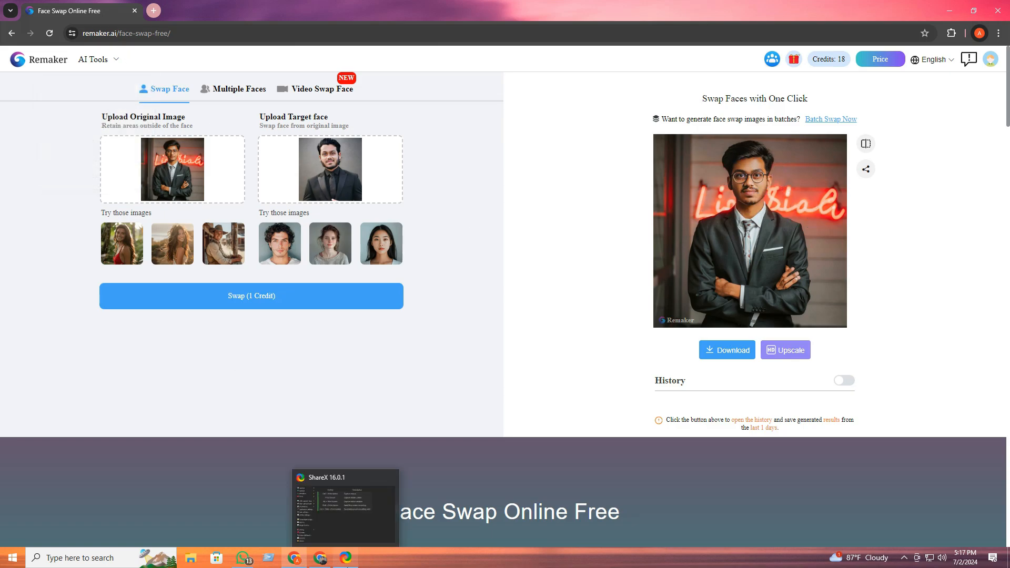
- Switch to the Ideogram window and look over the generation settings of the expanded prompt
{"action": "left_click", "coordinate": [321, 560]}
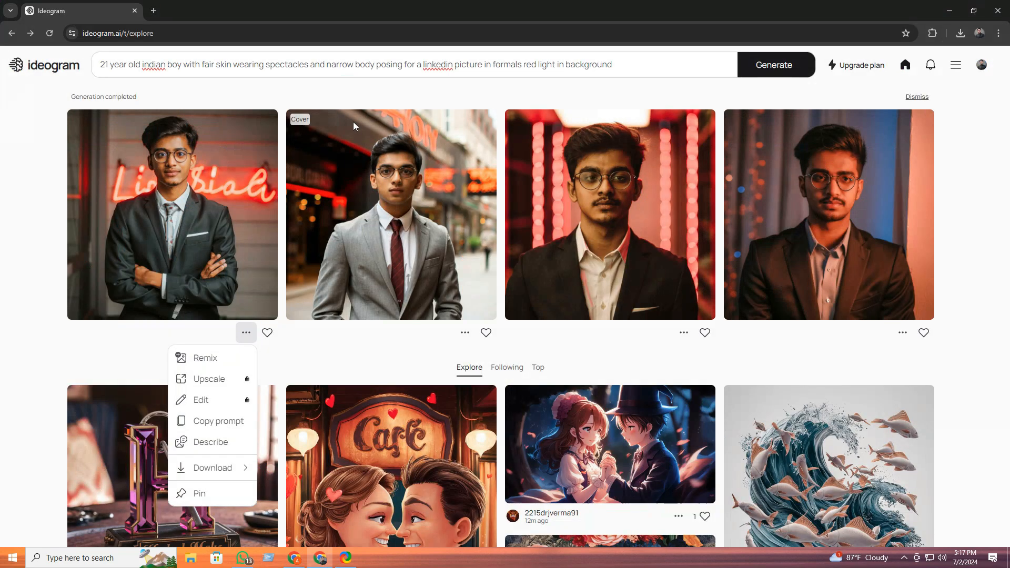
{"action": "left_click", "coordinate": [619, 62]}
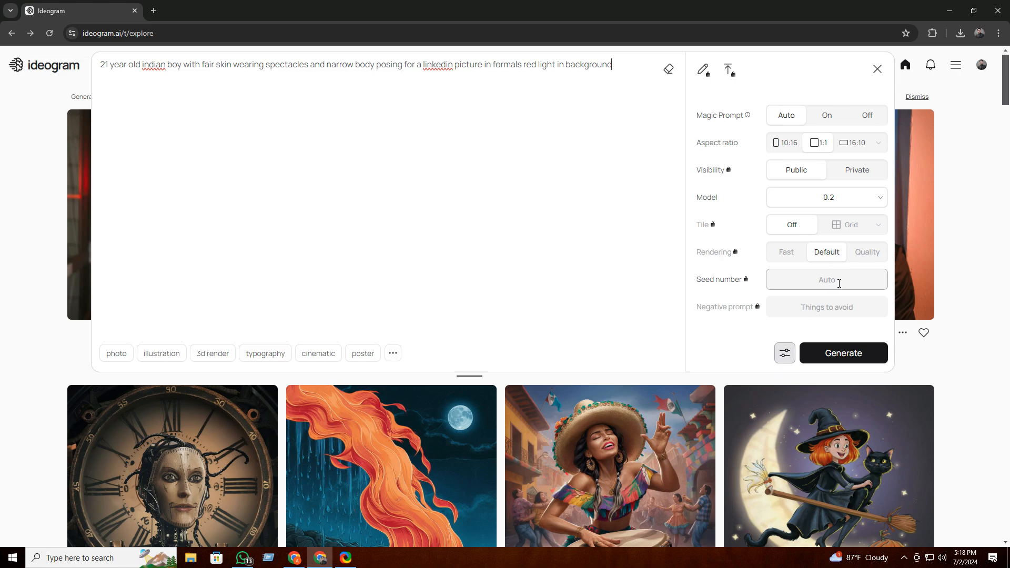
{"action": "left_click", "coordinate": [876, 72]}
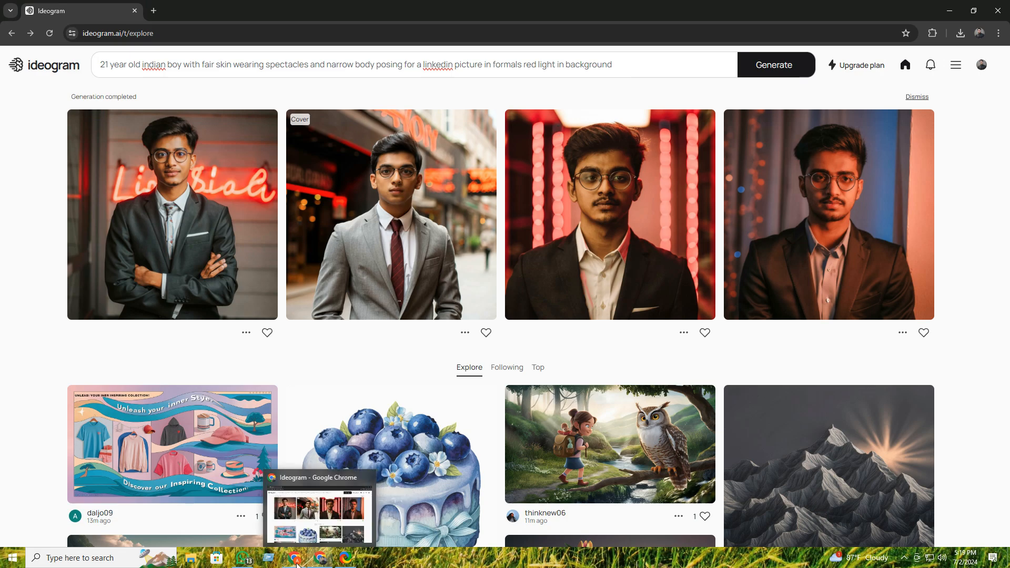
- Expand the Ideogram prompt again, look at Remaker's AI tools in the other window, and return to Ideogram
{"action": "mouse_move", "coordinate": [319, 558]}
{"action": "left_click", "coordinate": [615, 70]}
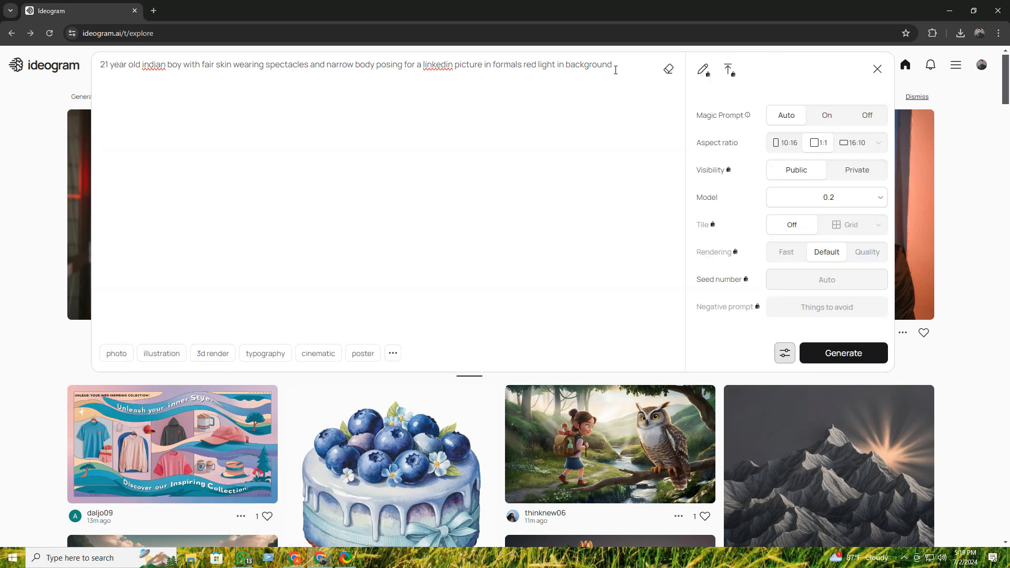
{"action": "left_click", "coordinate": [295, 505]}
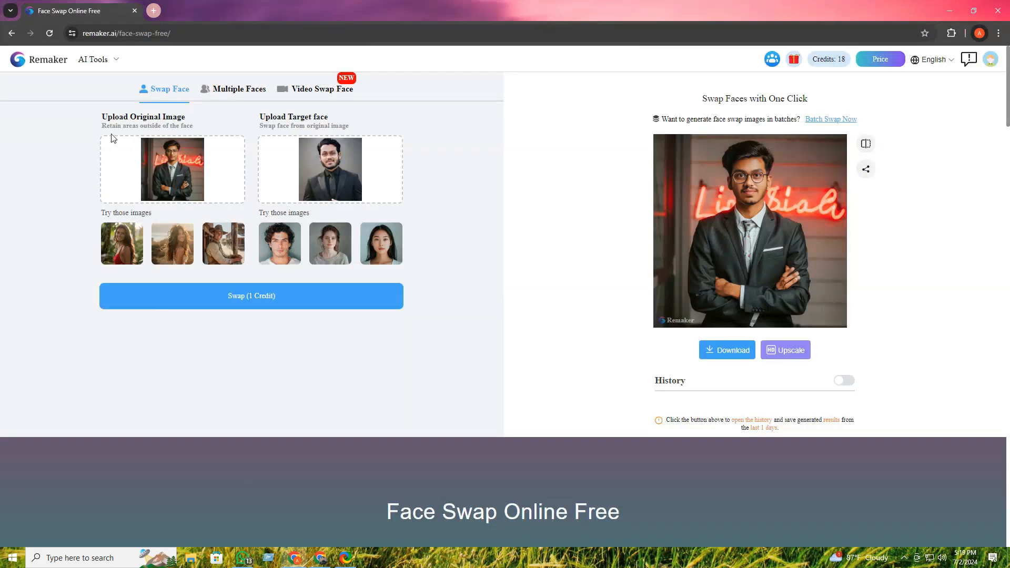
{"action": "mouse_move", "coordinate": [95, 59]}
{"action": "key", "text": "alt+Tab"}
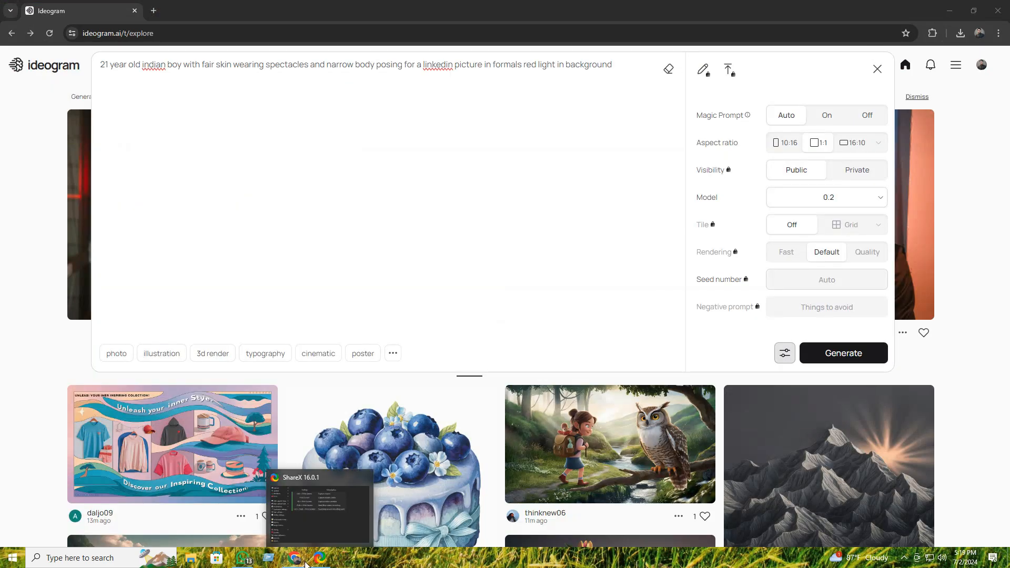
- Replace the portrait prompt with the copied prompt for a sleek and modern service app logo design
{"action": "key", "text": "ctrl+a"}
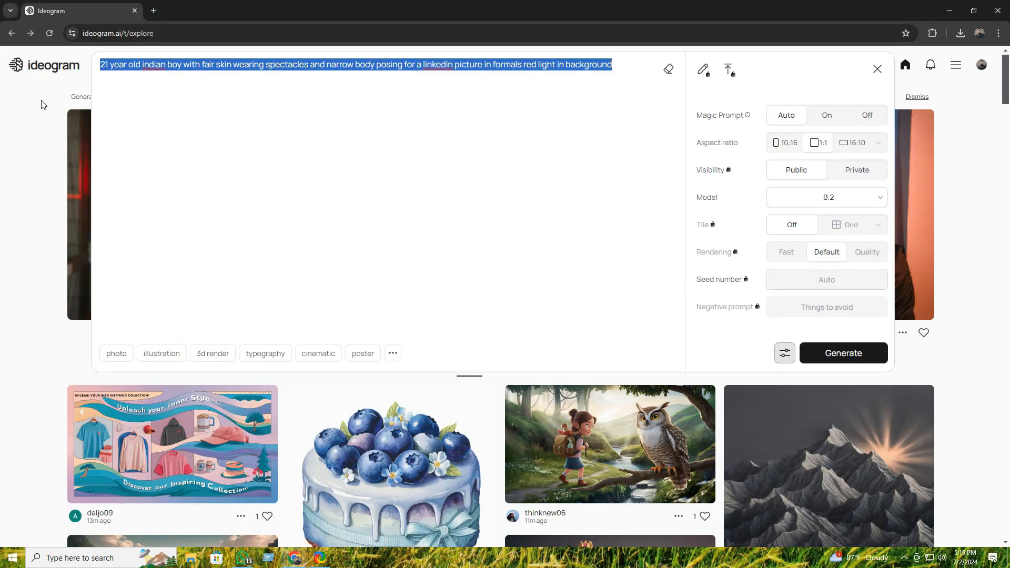
{"action": "key", "text": "BackSpace"}
{"action": "mouse_move", "coordinate": [243, 562]}
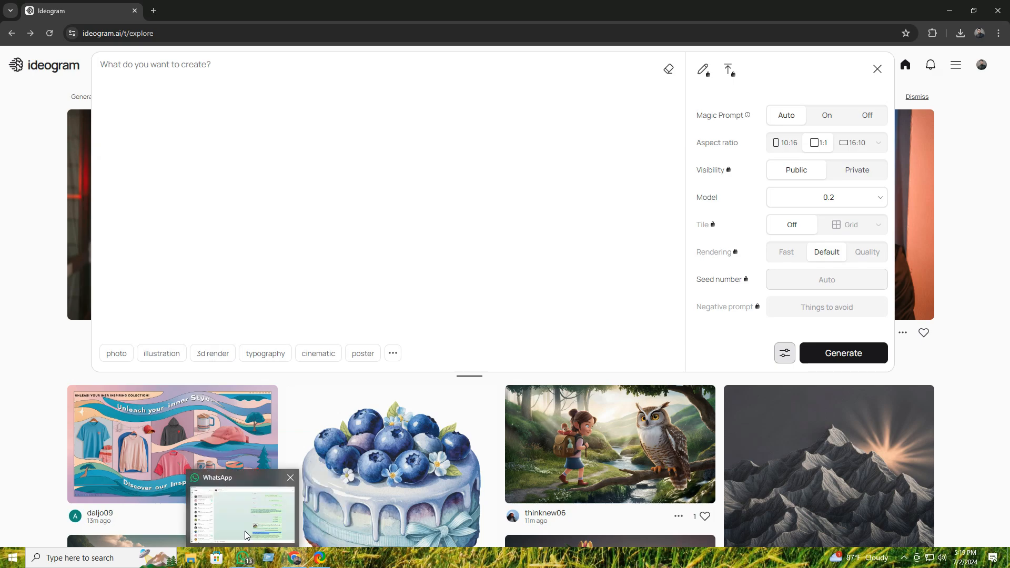
{"action": "right_click", "coordinate": [193, 68]}
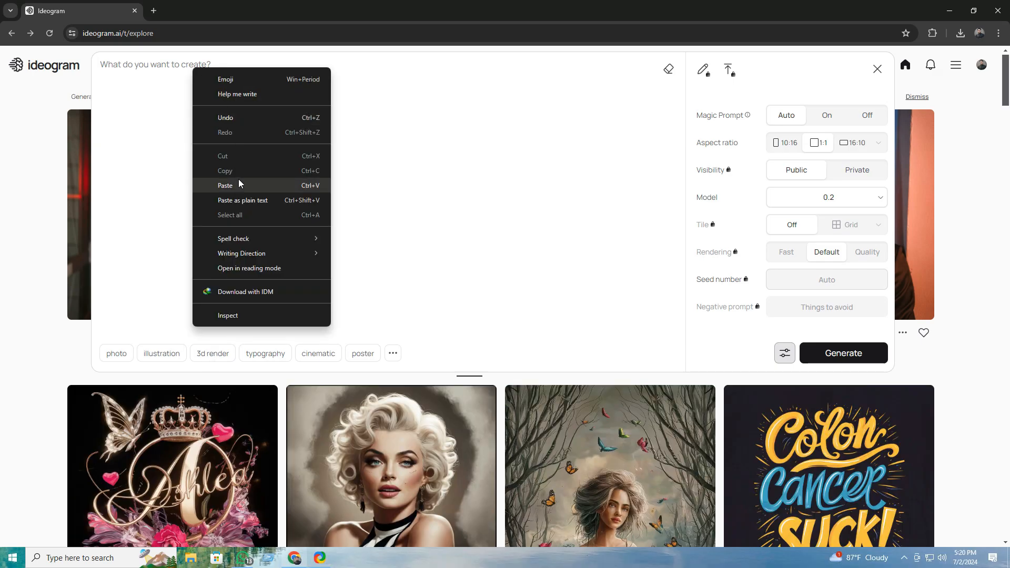
{"action": "left_click", "coordinate": [231, 183]}
- Correct the first app name in the prompt to "Your Solution BD" and generate the logo images
{"action": "left_click", "coordinate": [342, 65]}
{"action": "type", "text": "o"}
{"action": "left_click", "coordinate": [363, 65]}
{"action": "key", "text": "BackSpace"}
{"action": "type", "text": "D"}
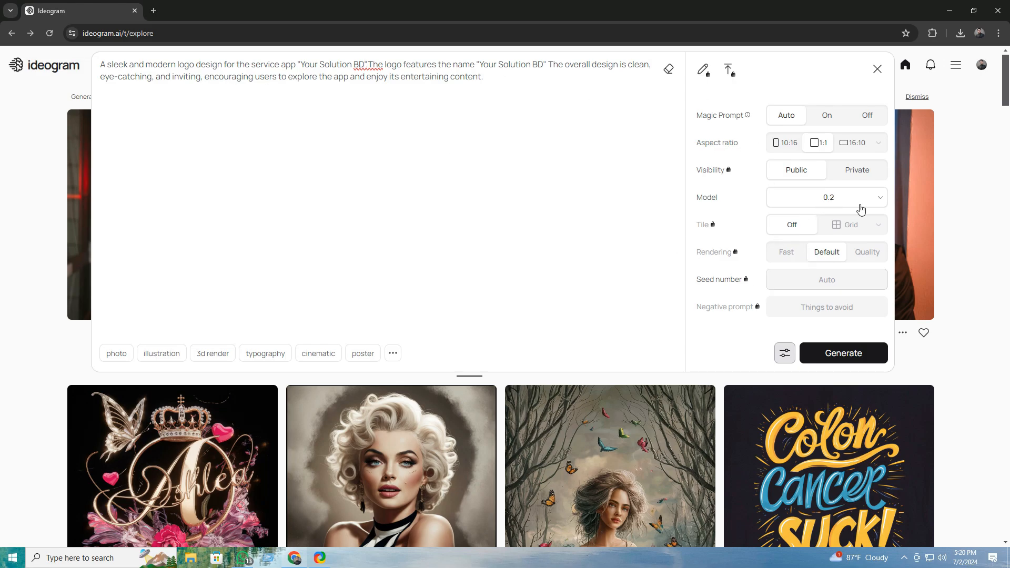
{"action": "left_click", "coordinate": [836, 356]}
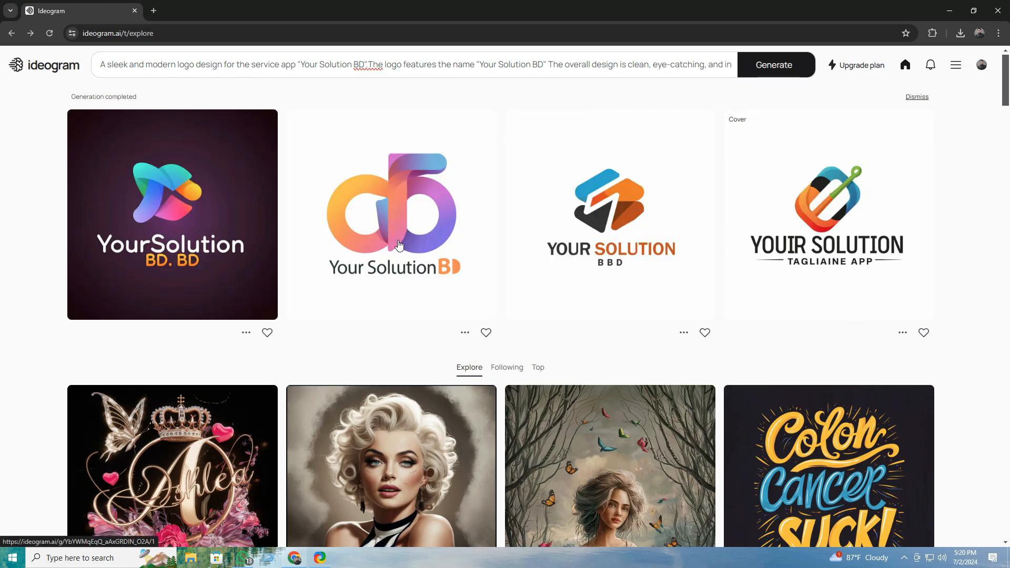
- Download the second generated logo, with the orange and purple gradient lettering, as a JPEG at 70% quality
{"action": "left_click", "coordinate": [465, 332]}
{"action": "mouse_move", "coordinate": [405, 463]}
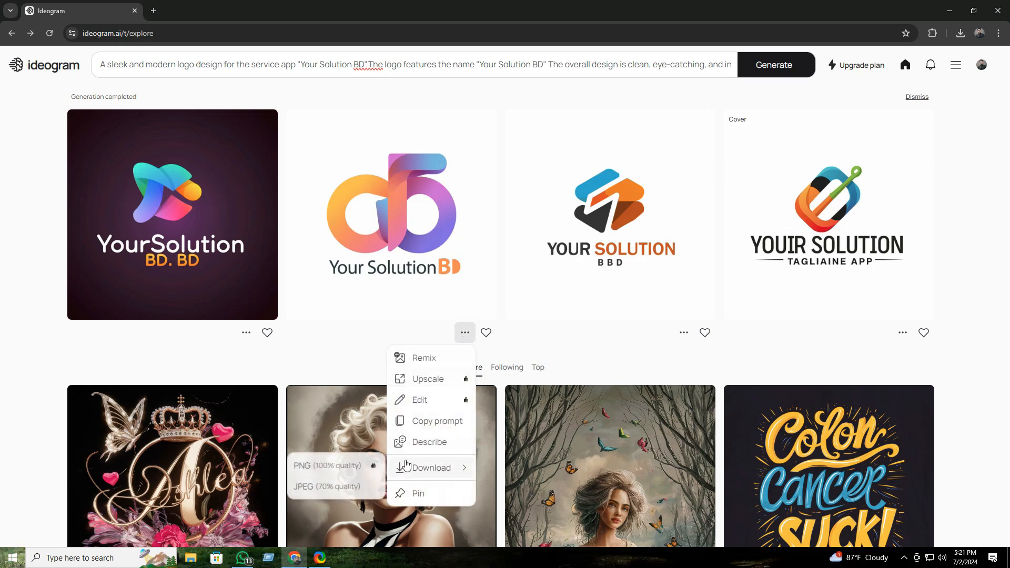
{"action": "left_click", "coordinate": [325, 486]}
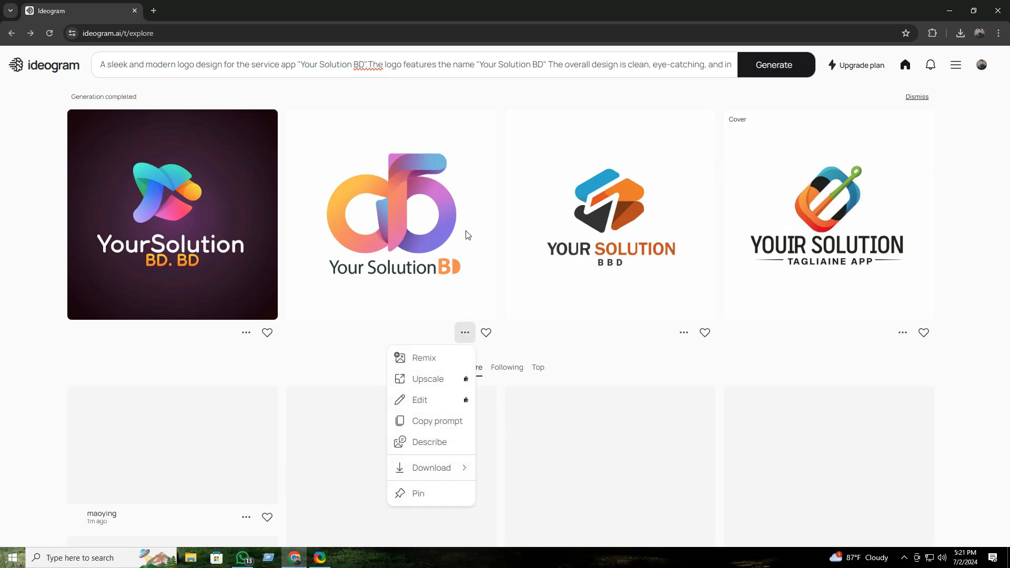